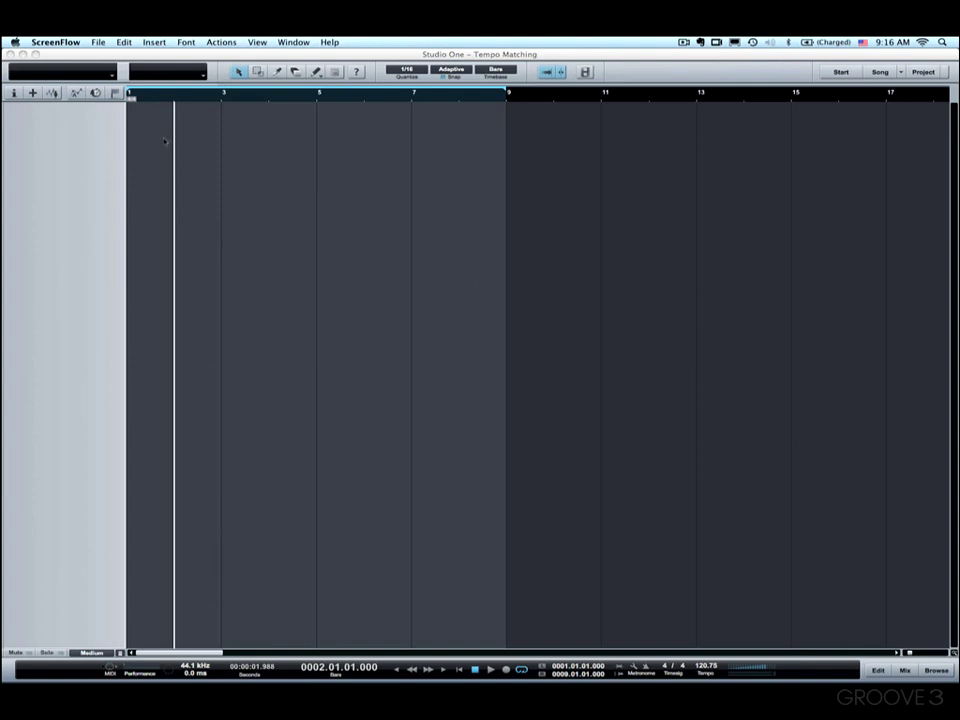
- Open Song Setup from the Song menu and close it again
{"action": "left_click", "coordinate": [104, 52]}
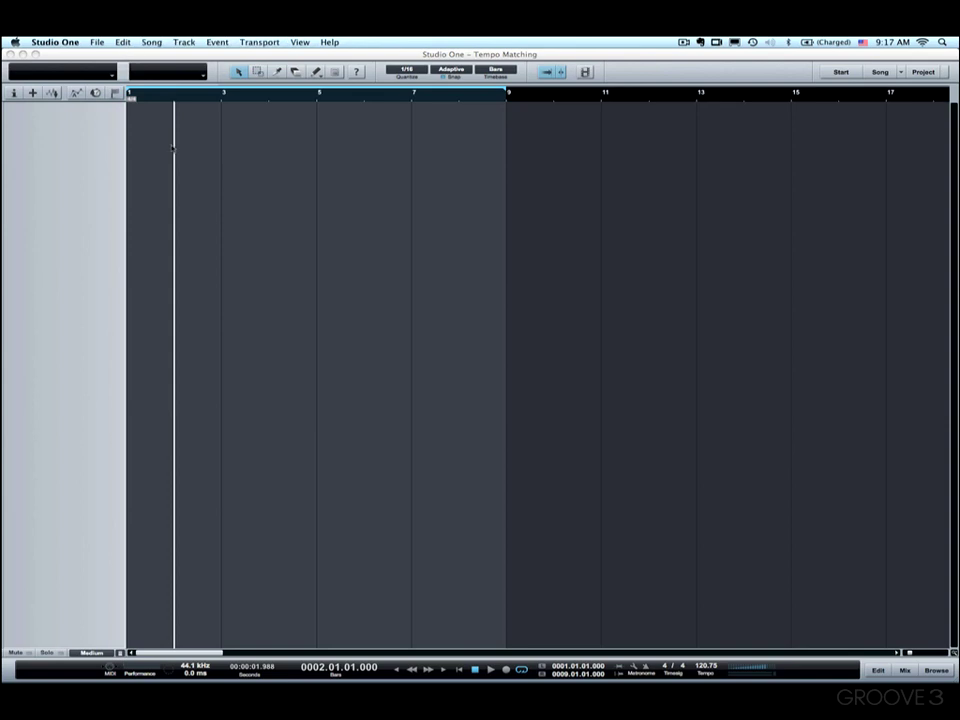
{"action": "left_click", "coordinate": [151, 42]}
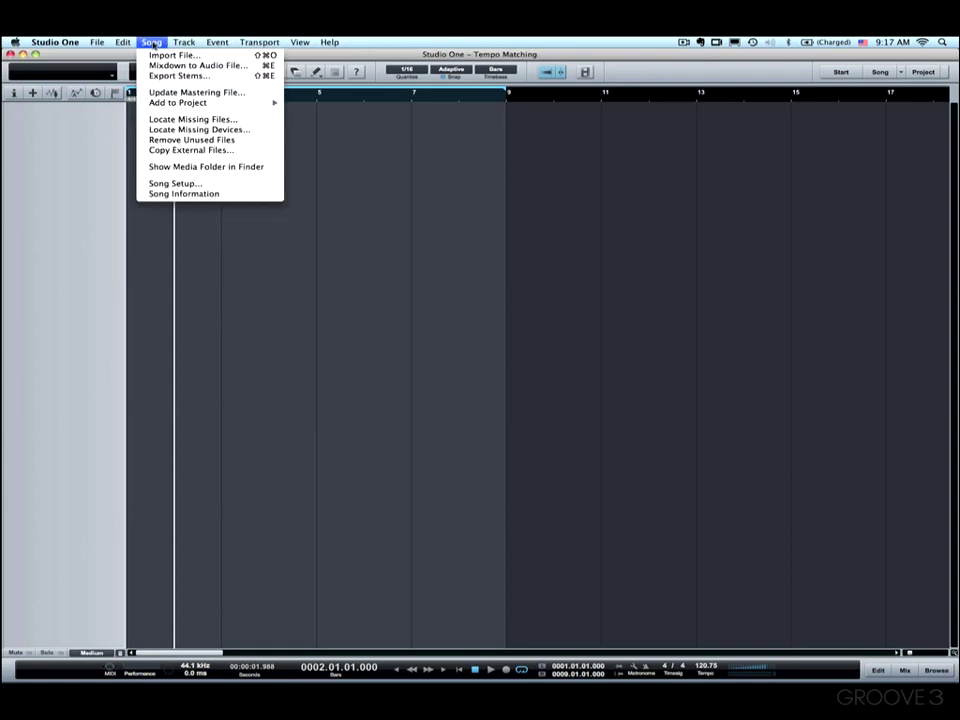
{"action": "left_click", "coordinate": [199, 187]}
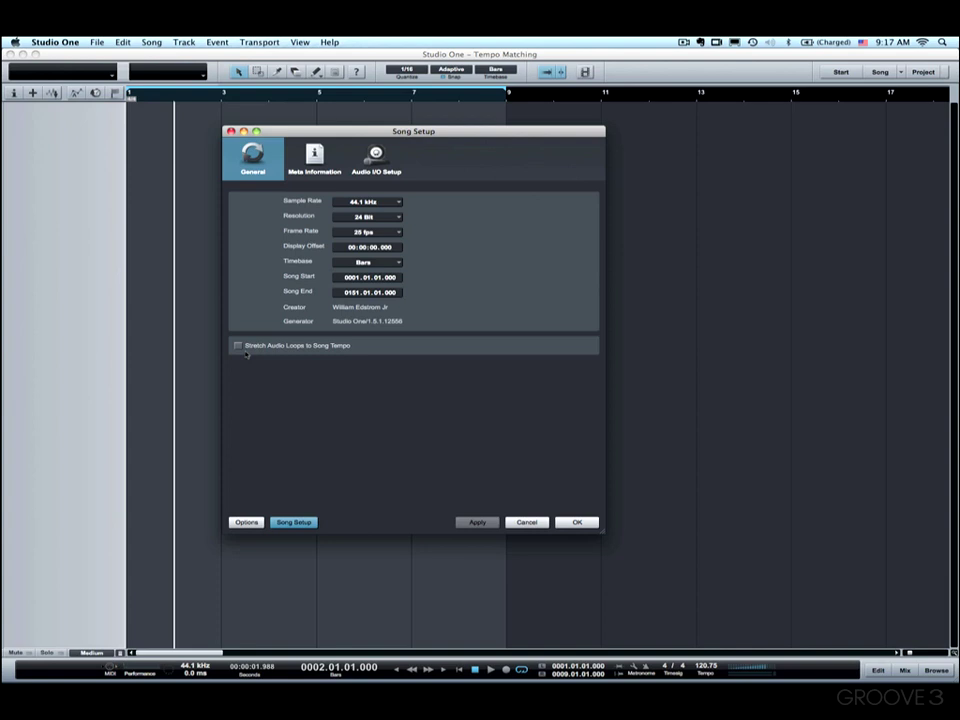
{"action": "left_click", "coordinate": [577, 522]}
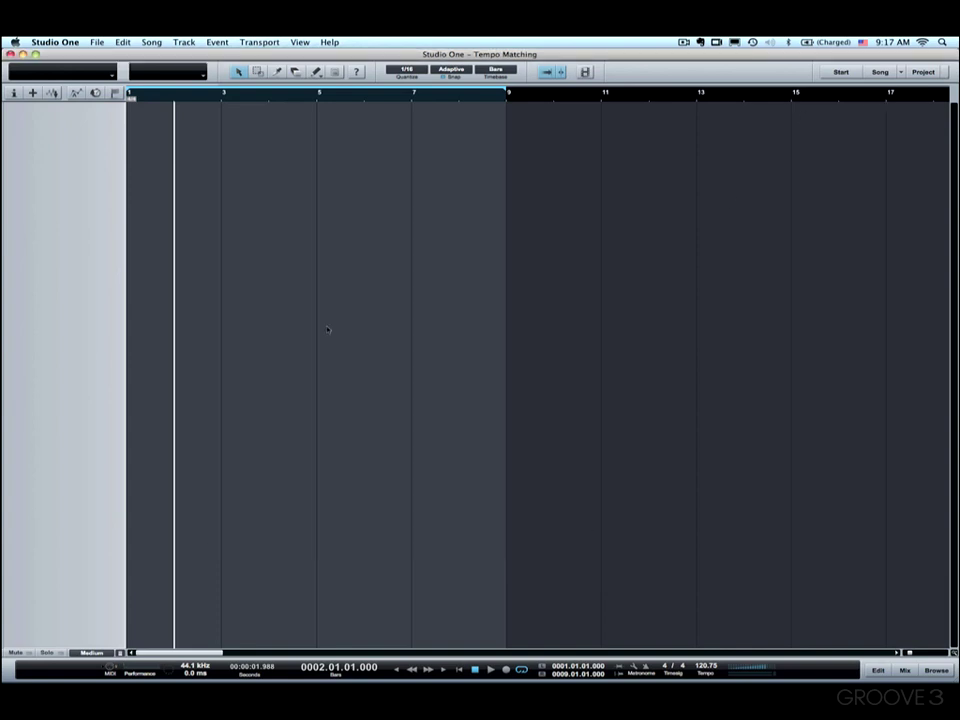
- Start creating a new song, then cancel it
{"action": "left_click", "coordinate": [97, 43]}
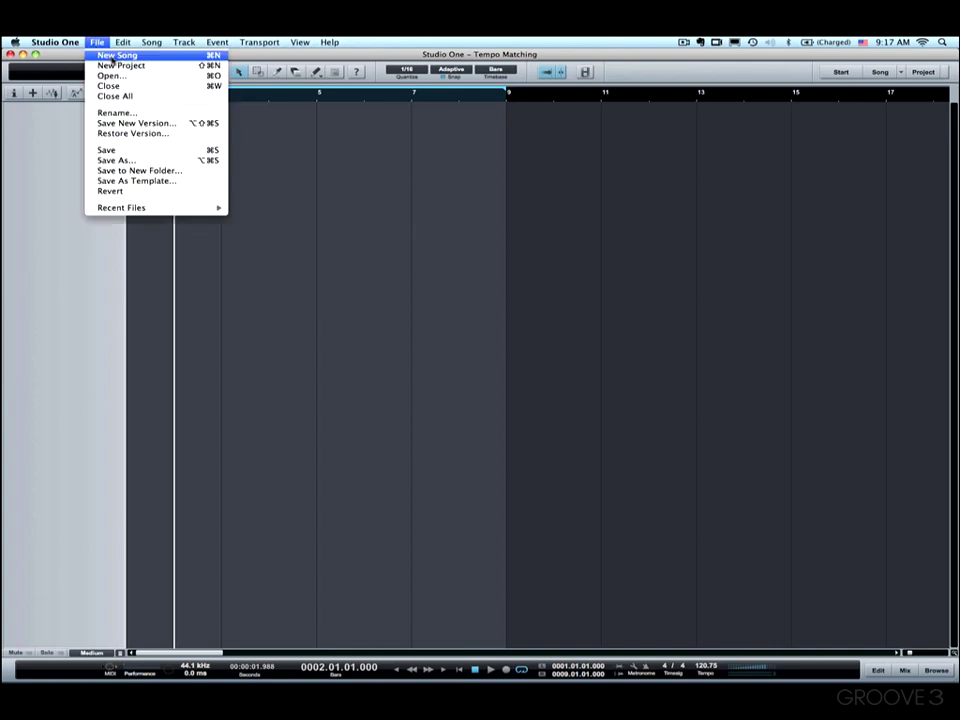
{"action": "left_click", "coordinate": [113, 57]}
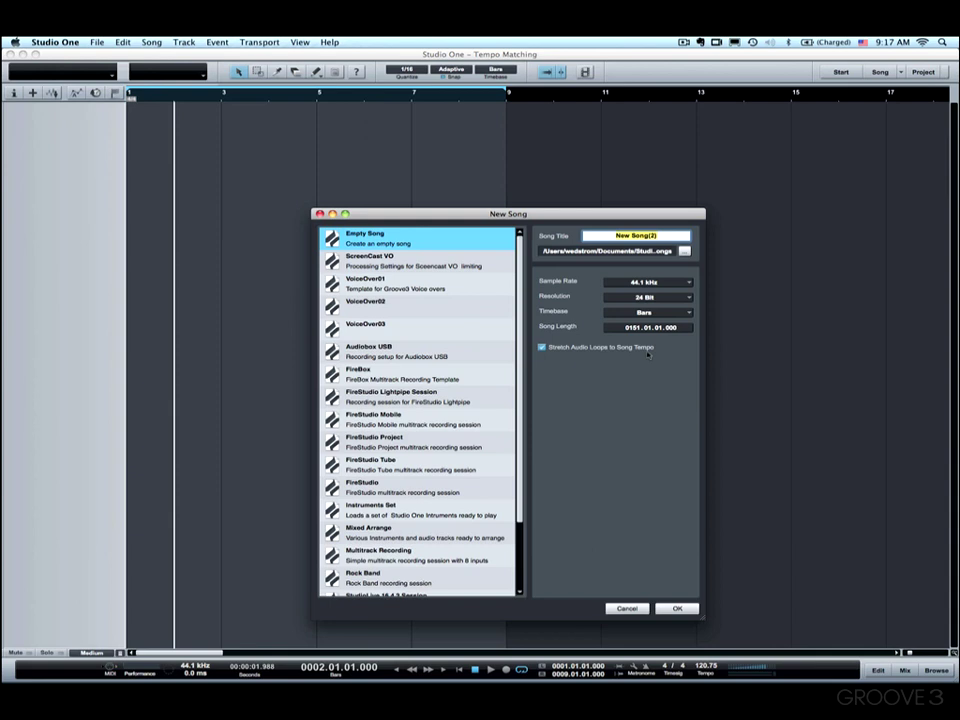
{"action": "left_click", "coordinate": [627, 608]}
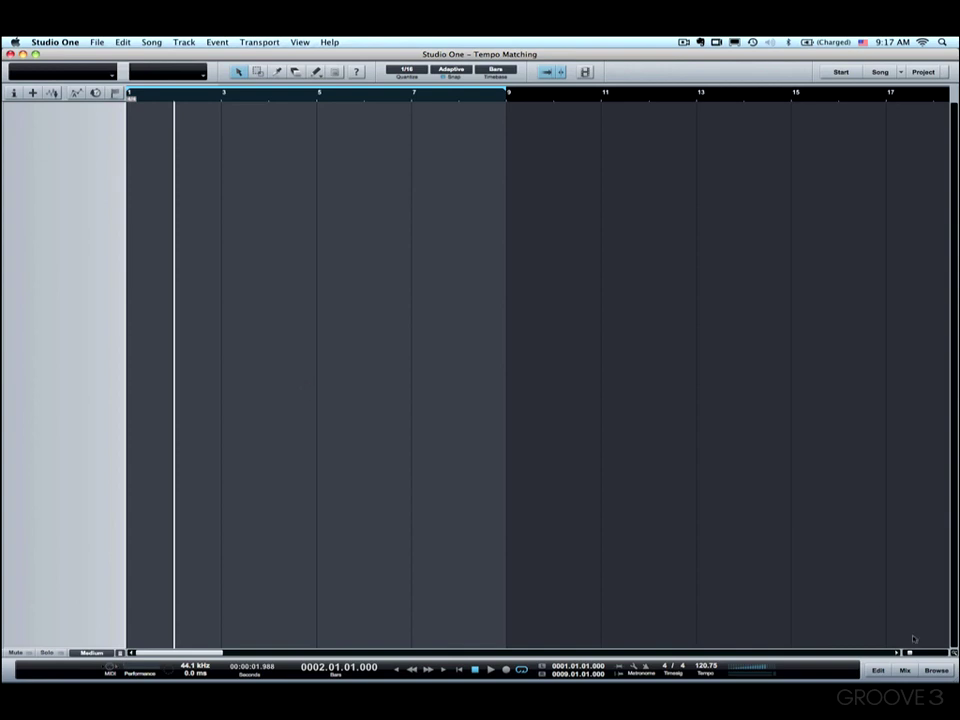
- Drag Quick Start Blues.wav from the Browser's My Loops onto a new track at bar 1
{"action": "left_click", "coordinate": [936, 670]}
{"action": "left_click_drag", "start_coordinate": [846, 194], "coordinate": [133, 154]}
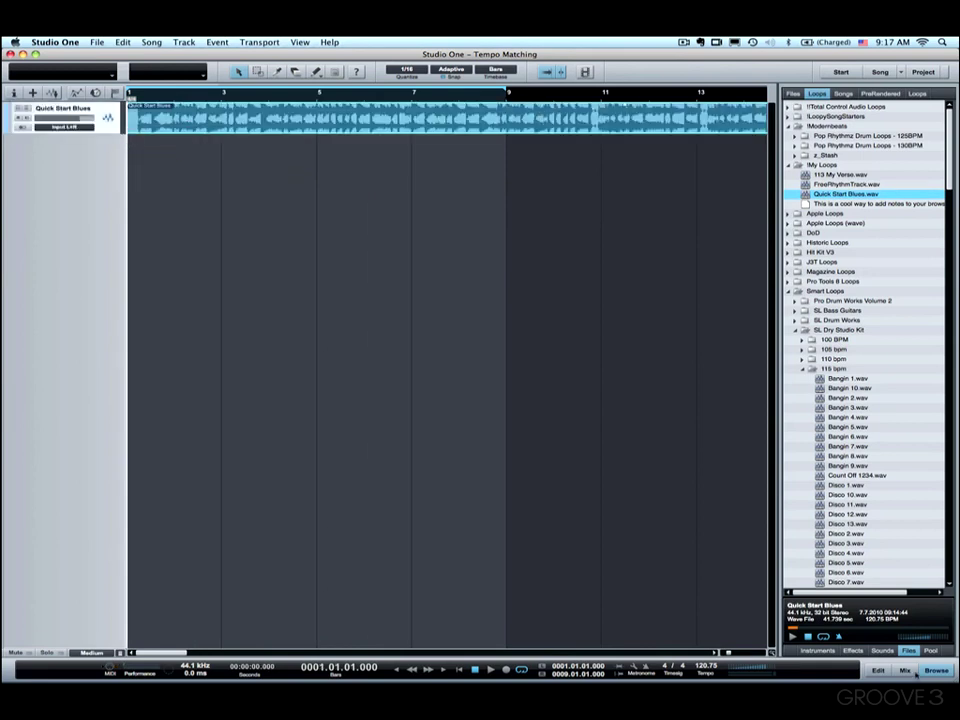
{"action": "key", "text": "F5"}
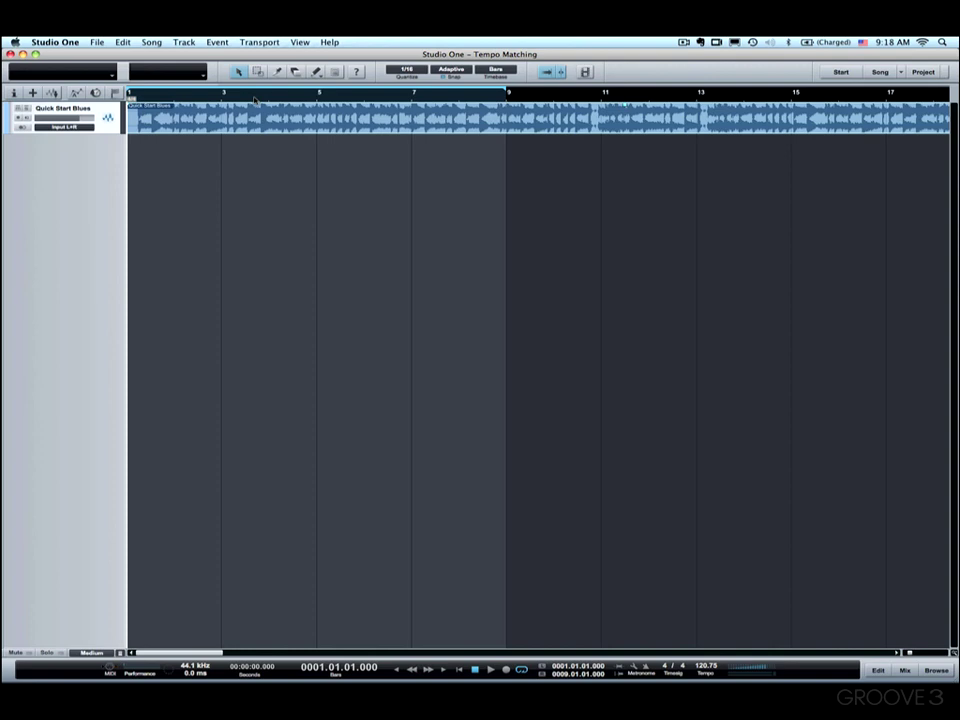
{"action": "left_click", "coordinate": [15, 93]}
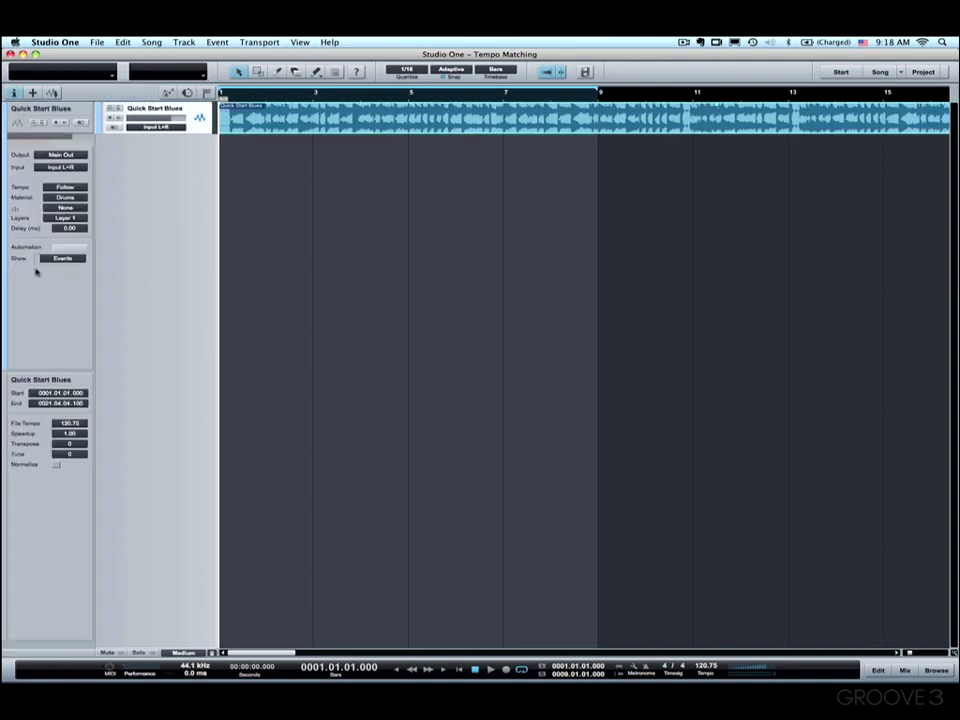
- Set the Quick Start Blues track's Tempo mode to Don't follow, then zoom in on bars 1–4
{"action": "left_click", "coordinate": [58, 189]}
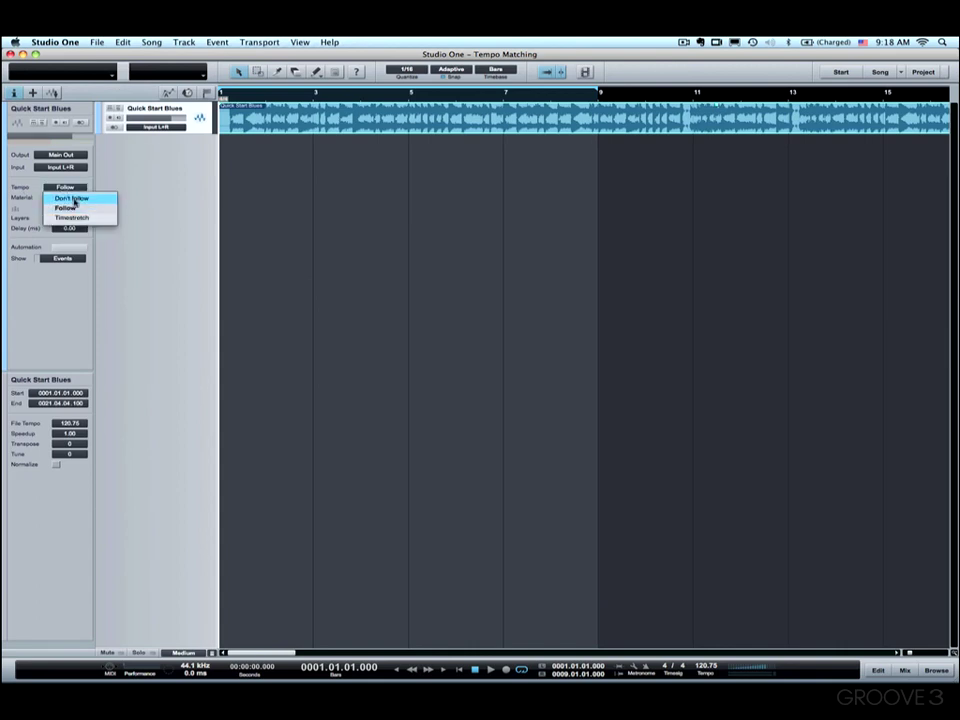
{"action": "left_click", "coordinate": [74, 199]}
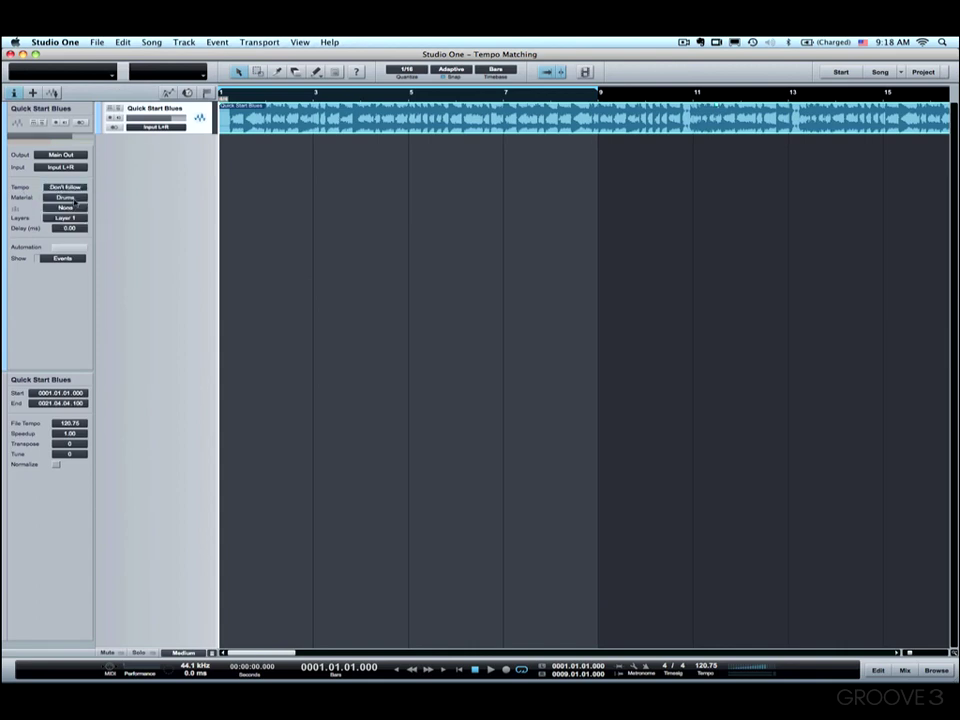
{"action": "left_click", "coordinate": [13, 93]}
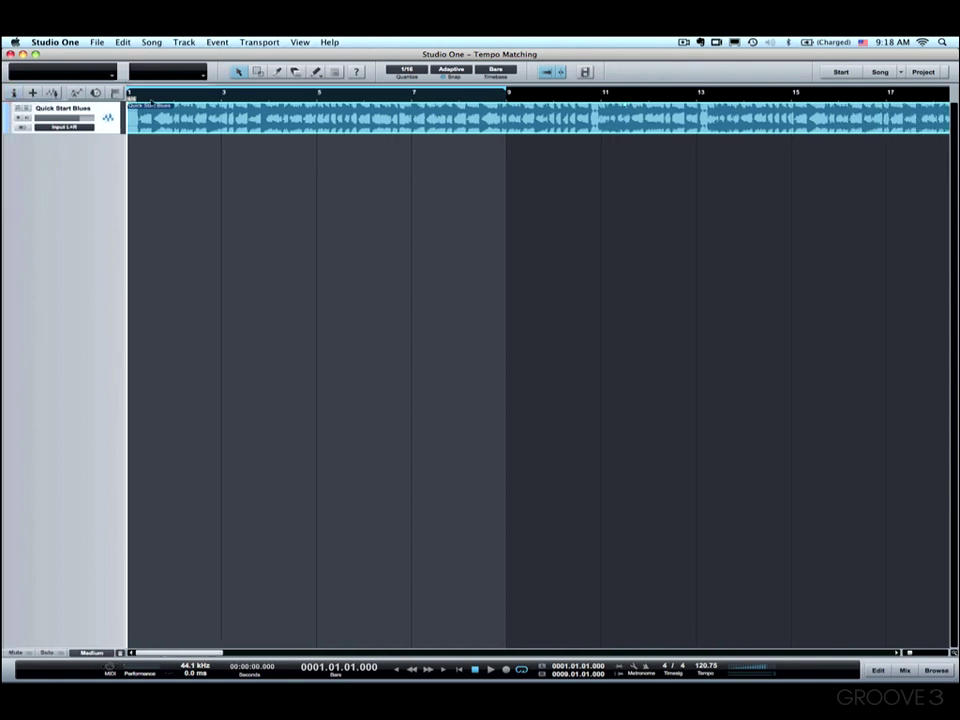
{"action": "key", "text": "e"}
{"action": "key", "text": "e"}
{"action": "key", "text": "e"}
{"action": "scroll", "coordinate": [205, 167], "scroll_direction": "left", "scroll_amount": 2}
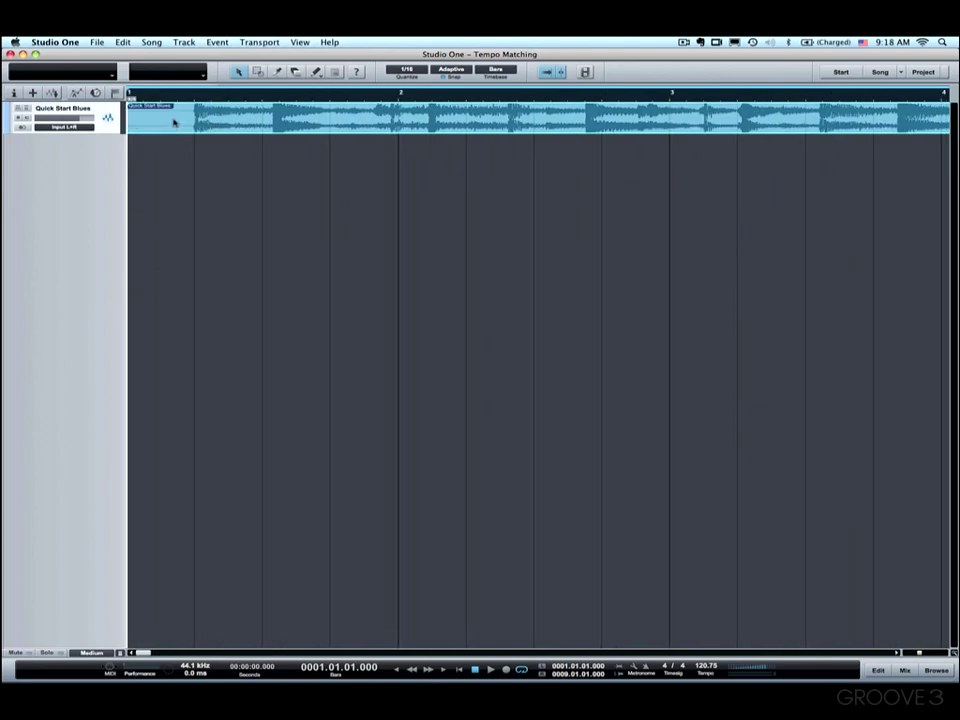
- Trim the event's leading silence in the Audio Editor, then drag the event back to bar 1
{"action": "double_click", "coordinate": [173, 122]}
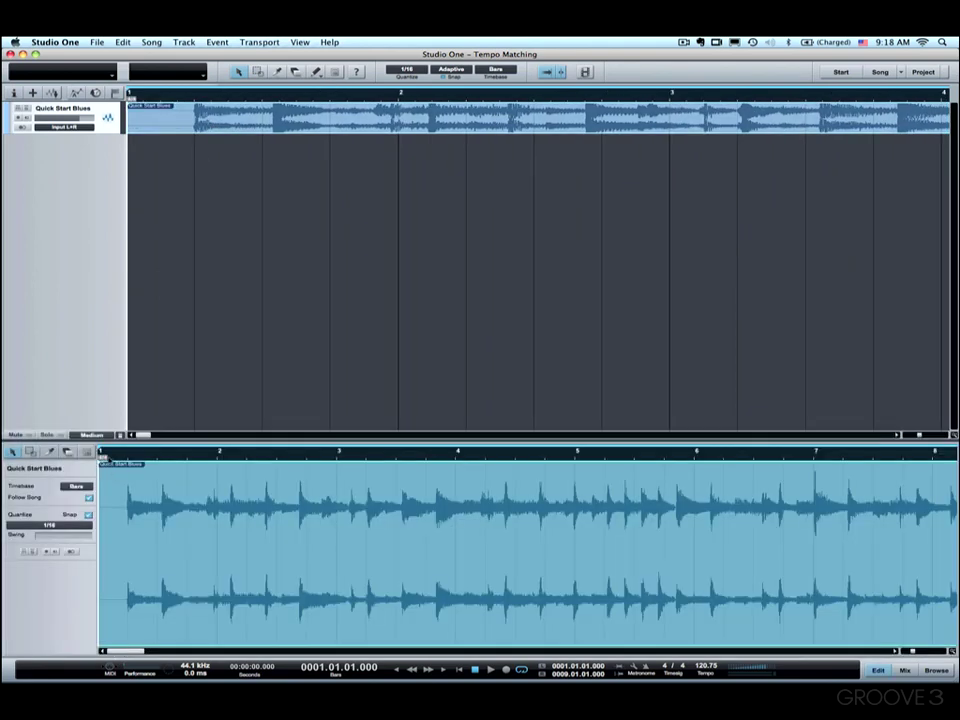
{"action": "left_click_drag", "start_coordinate": [104, 456], "coordinate": [192, 540]}
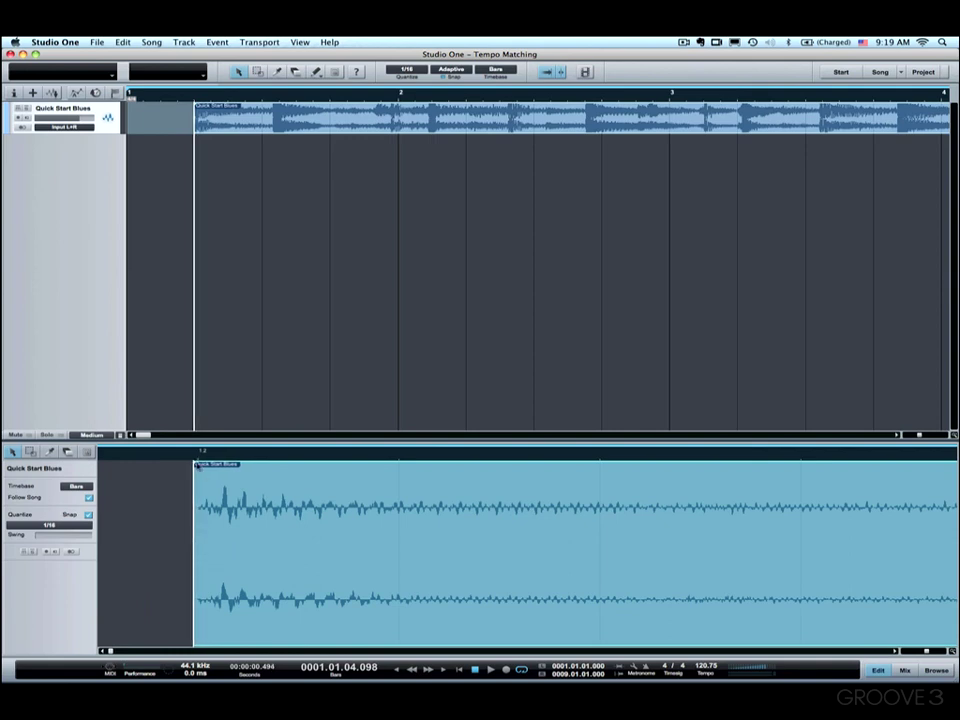
{"action": "left_click_drag", "start_coordinate": [196, 469], "coordinate": [199, 469]}
{"action": "key", "text": "F2"}
{"action": "mouse_move", "coordinate": [215, 102]}
{"action": "left_mouse_down"}
{"action": "mouse_move", "coordinate": [197, 102]}
{"action": "mouse_move", "coordinate": [213, 120]}
{"action": "left_mouse_up"}
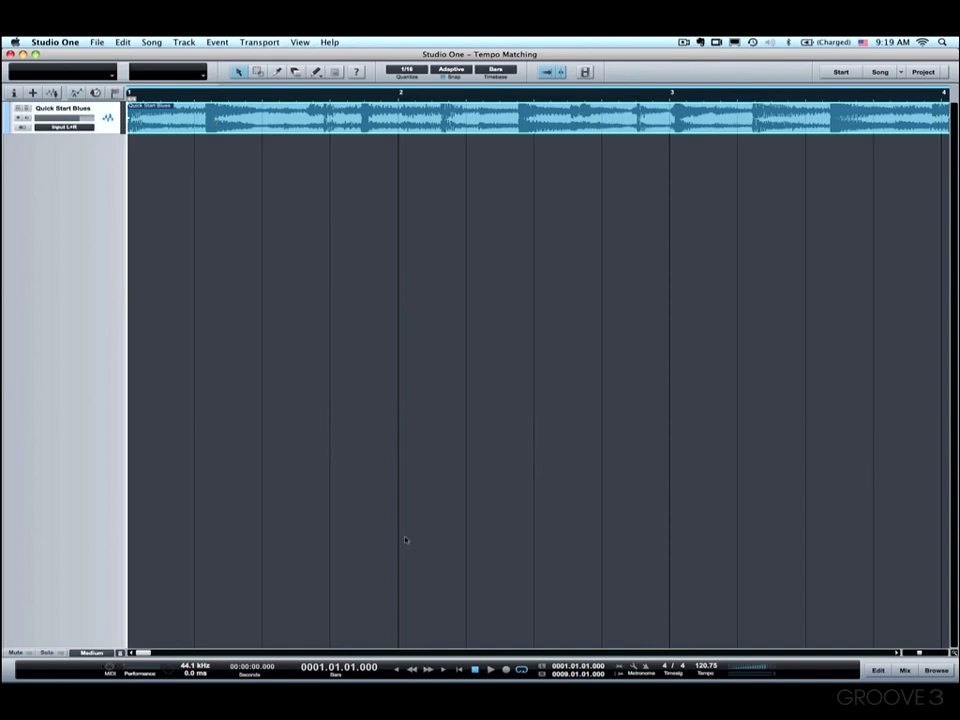
- Play the song and drag the tempo from 120.75 down to 104.95 to match the beats at bar 3
{"action": "key", "text": "space"}
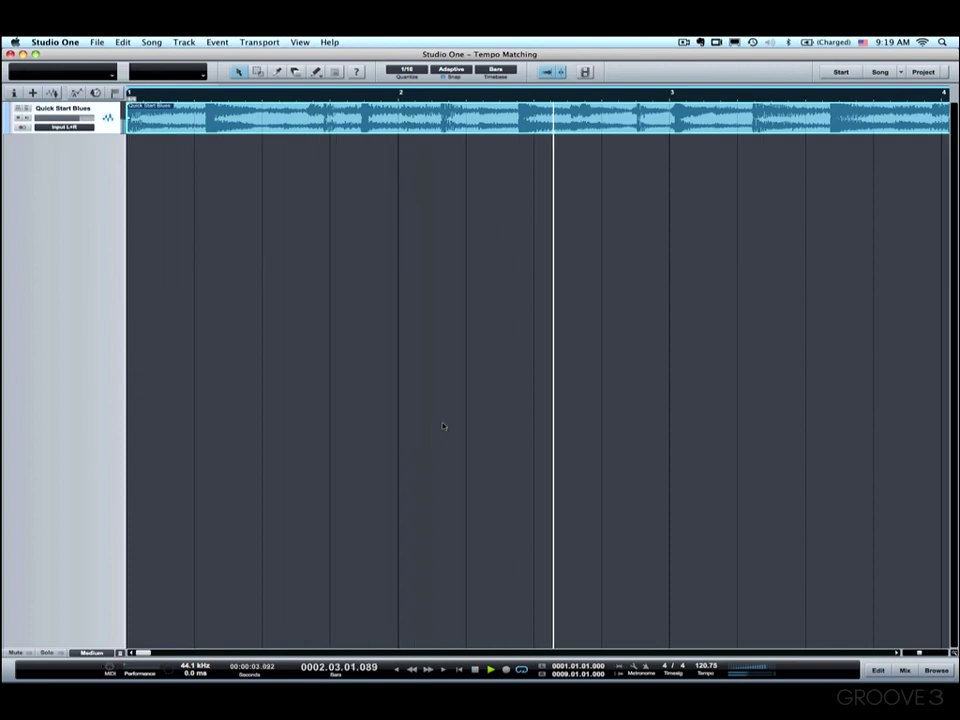
{"action": "key", "text": "space"}
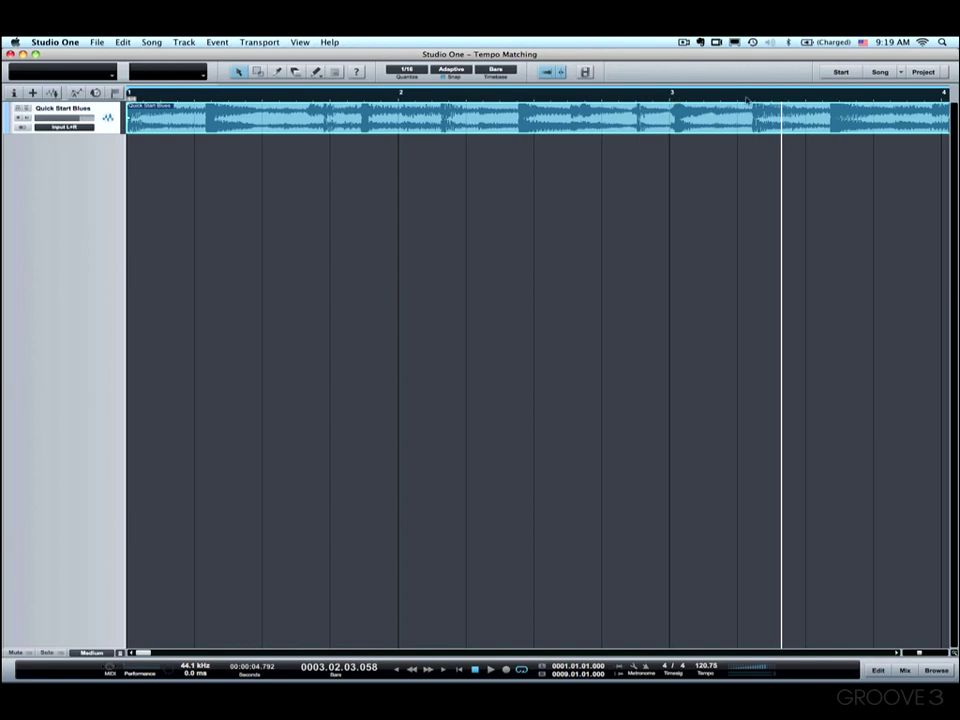
{"action": "left_click_drag", "start_coordinate": [755, 100], "coordinate": [758, 121]}
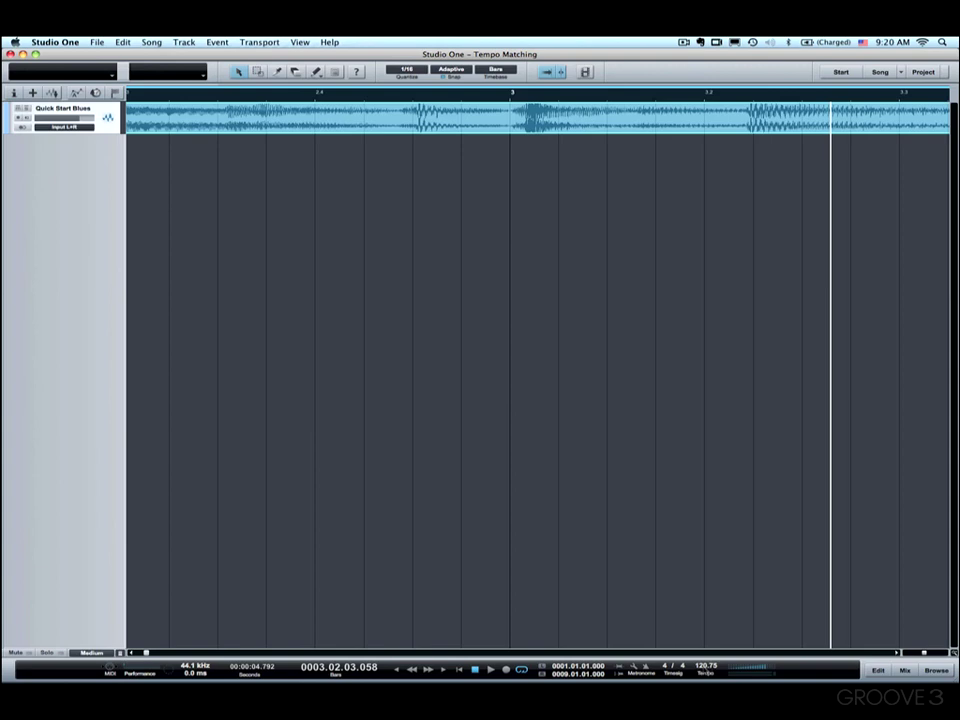
{"action": "mouse_move", "coordinate": [705, 666]}
{"action": "left_mouse_down"}
{"action": "mouse_move", "coordinate": [690, 667]}
{"action": "mouse_move", "coordinate": [698, 666]}
{"action": "left_mouse_up"}
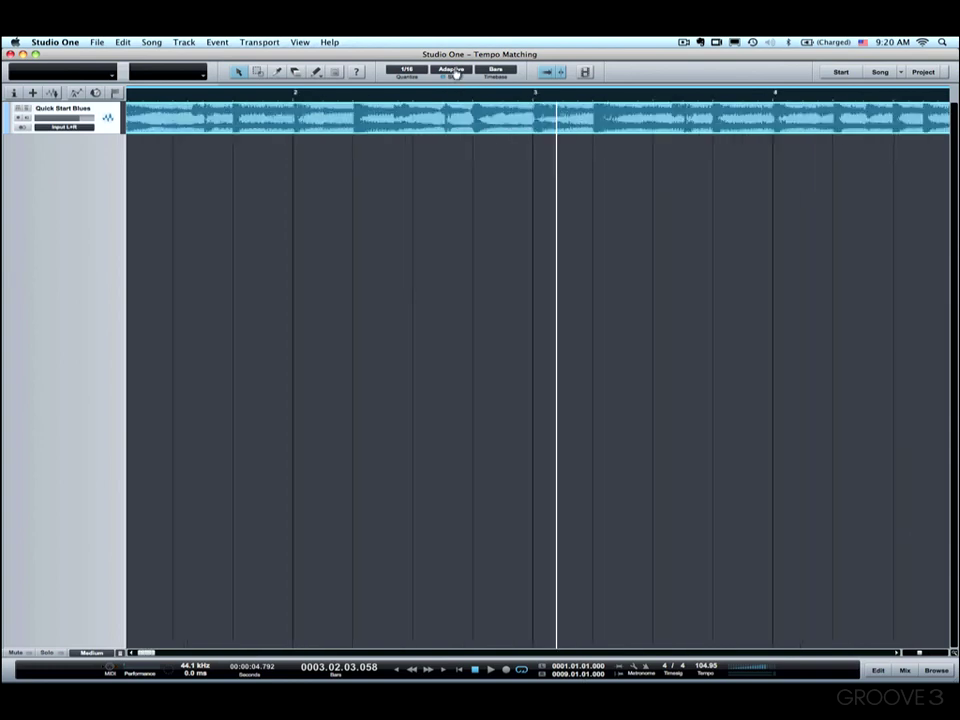
{"action": "key", "text": "w"}
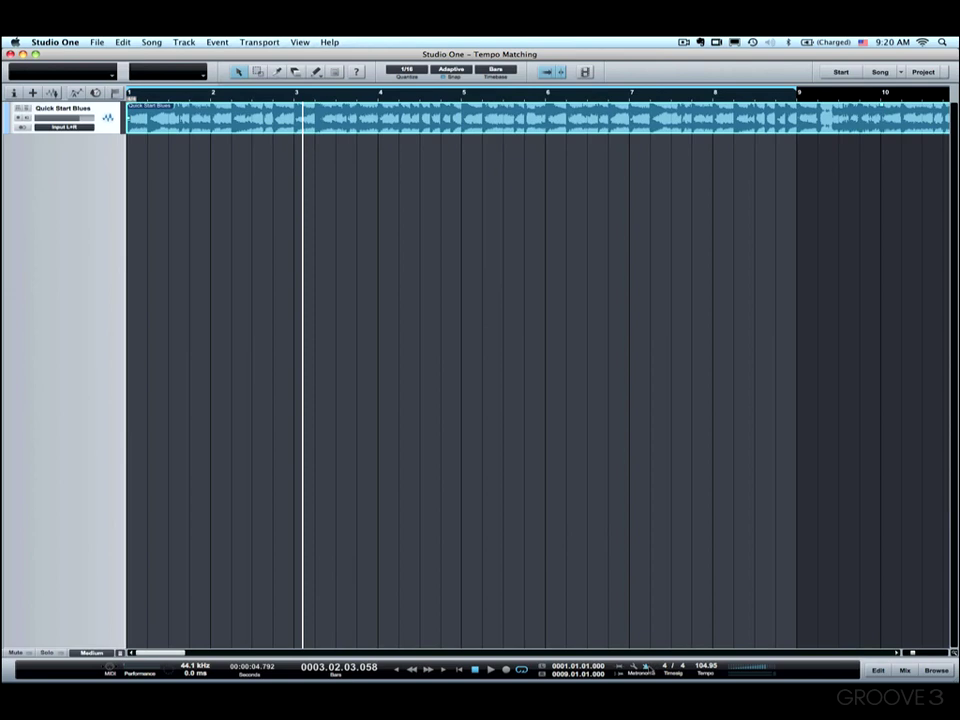
- Play at 104.95 BPM, close Metronome Setup, and scroll right toward bar 19
{"action": "key", "text": "space"}
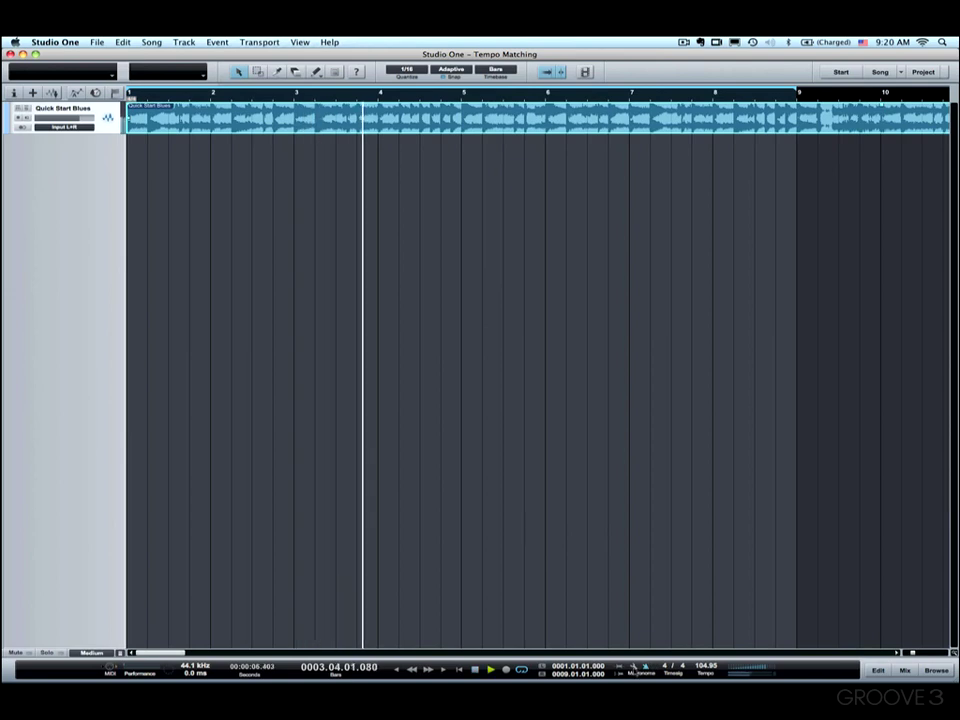
{"action": "left_click", "coordinate": [641, 665]}
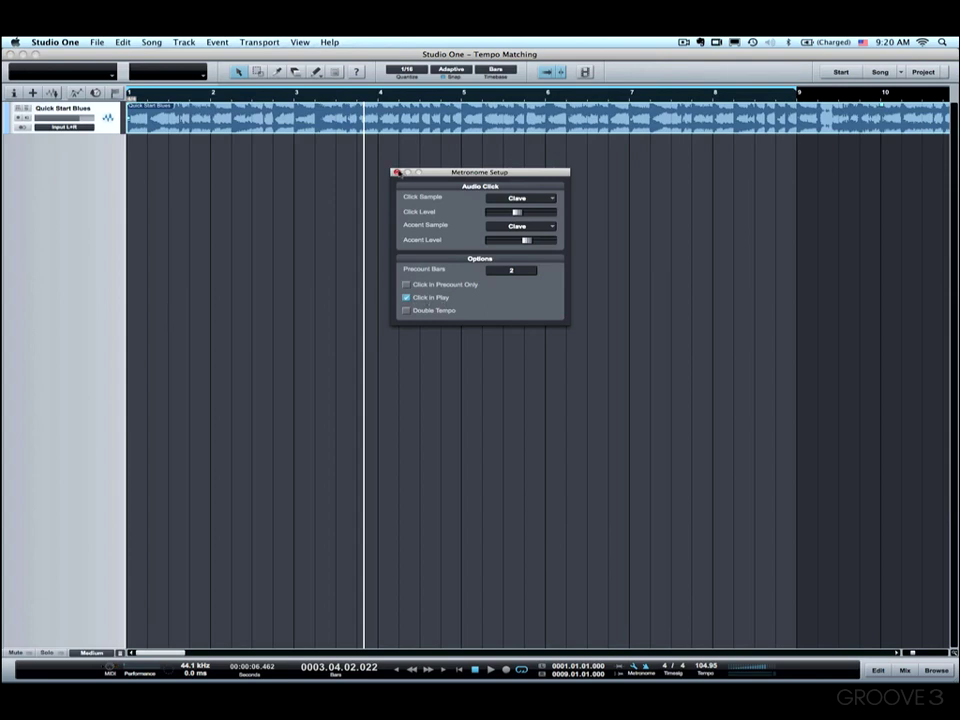
{"action": "left_click", "coordinate": [397, 172]}
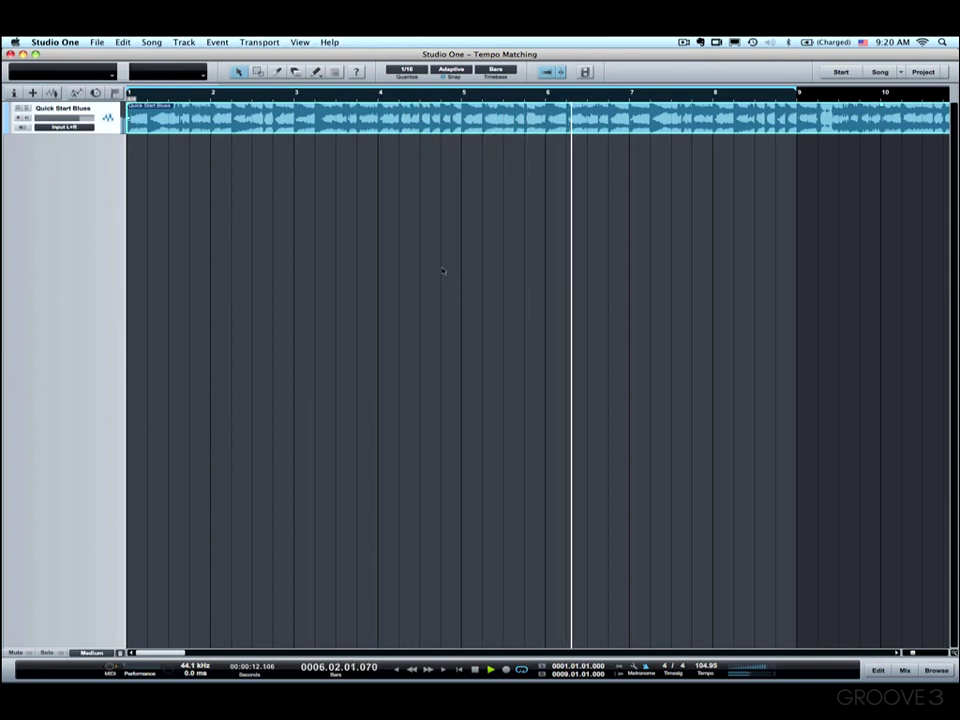
{"action": "scroll", "coordinate": [465, 272], "scroll_direction": "right", "scroll_amount": 5}
{"action": "scroll", "coordinate": [468, 271], "scroll_direction": "right", "scroll_amount": 2}
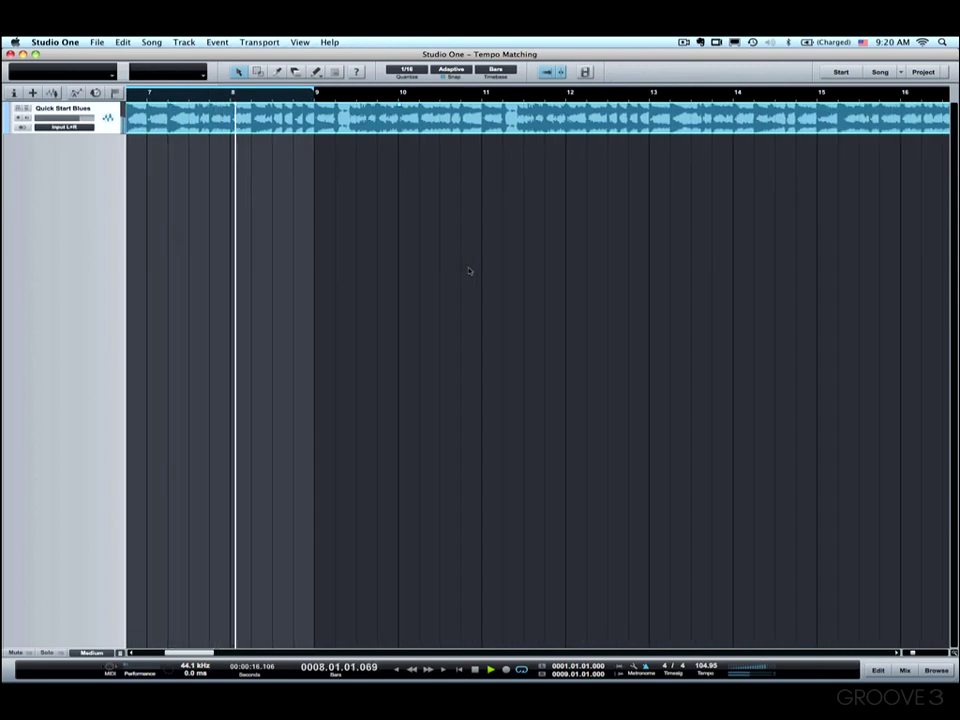
{"action": "scroll", "coordinate": [675, 240], "scroll_direction": "right", "scroll_amount": 6}
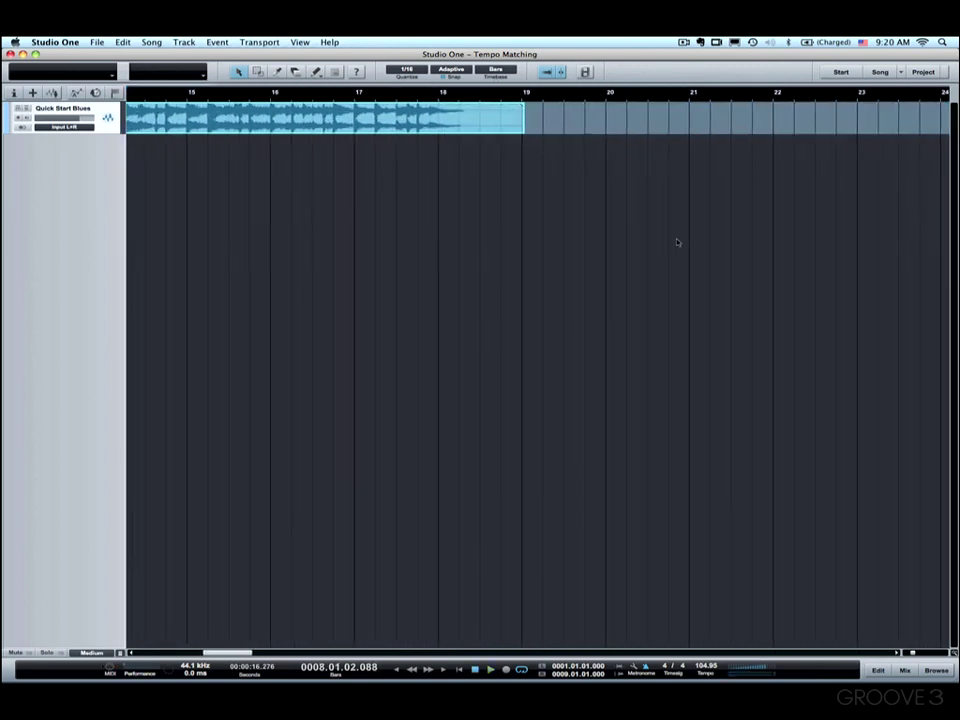
- Play from bar 14, zoom in around bar 17 to check beats, then stop and zoom out to bars 11–22
{"action": "left_click", "coordinate": [396, 92]}
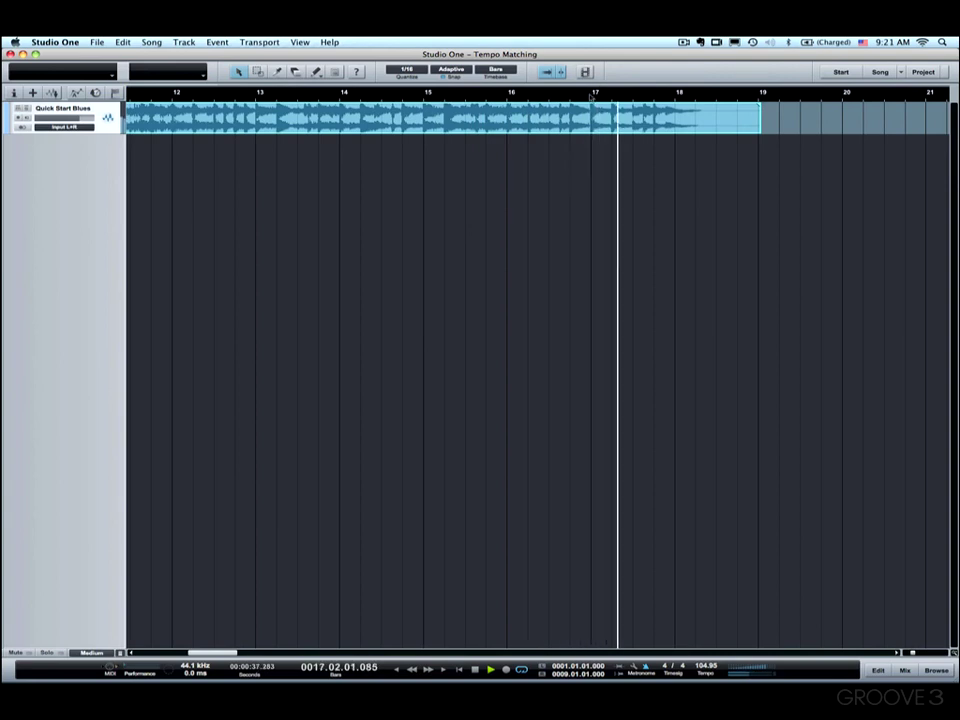
{"action": "key", "text": "e"}
{"action": "key", "text": "e"}
{"action": "key", "text": "e"}
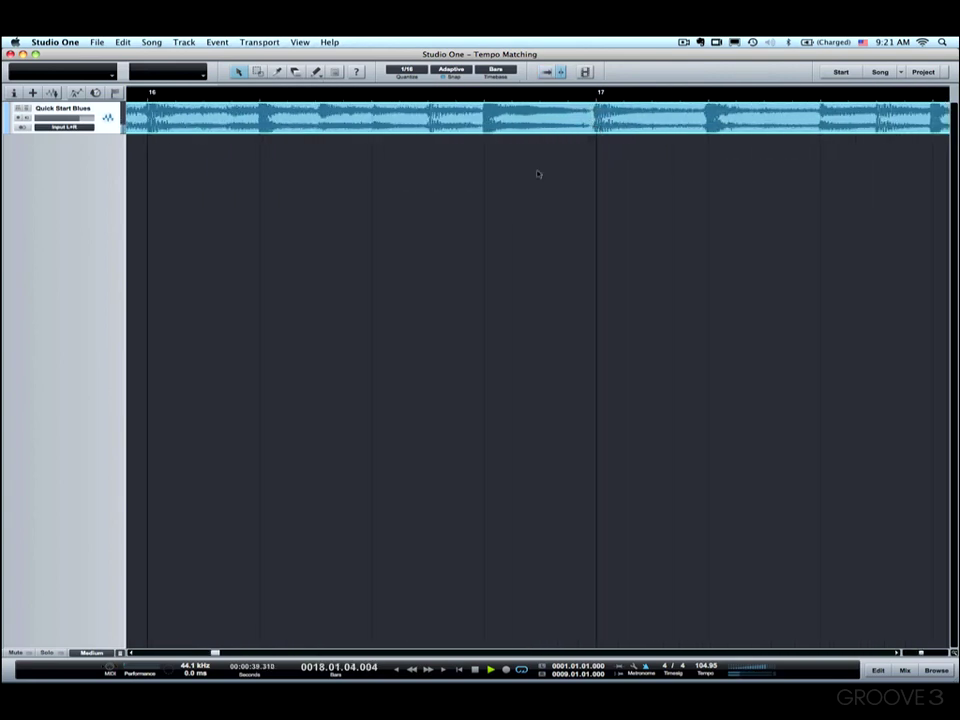
{"action": "key", "text": "space"}
{"action": "key", "text": "e"}
{"action": "key", "text": "e"}
{"action": "key", "text": "e"}
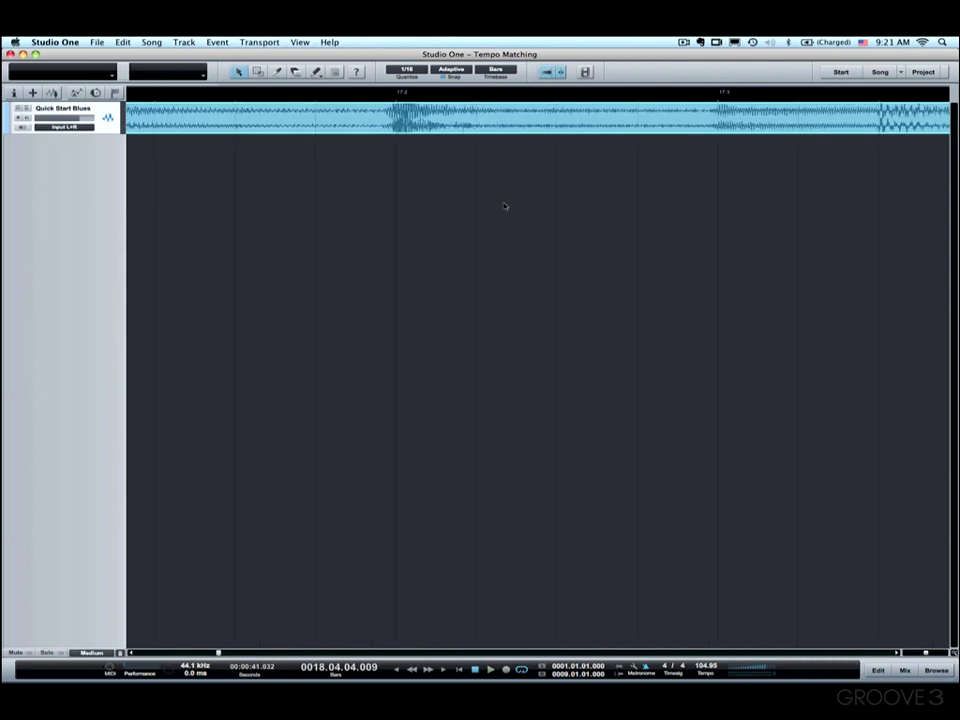
{"action": "scroll", "coordinate": [467, 214], "scroll_direction": "right", "scroll_amount": 3}
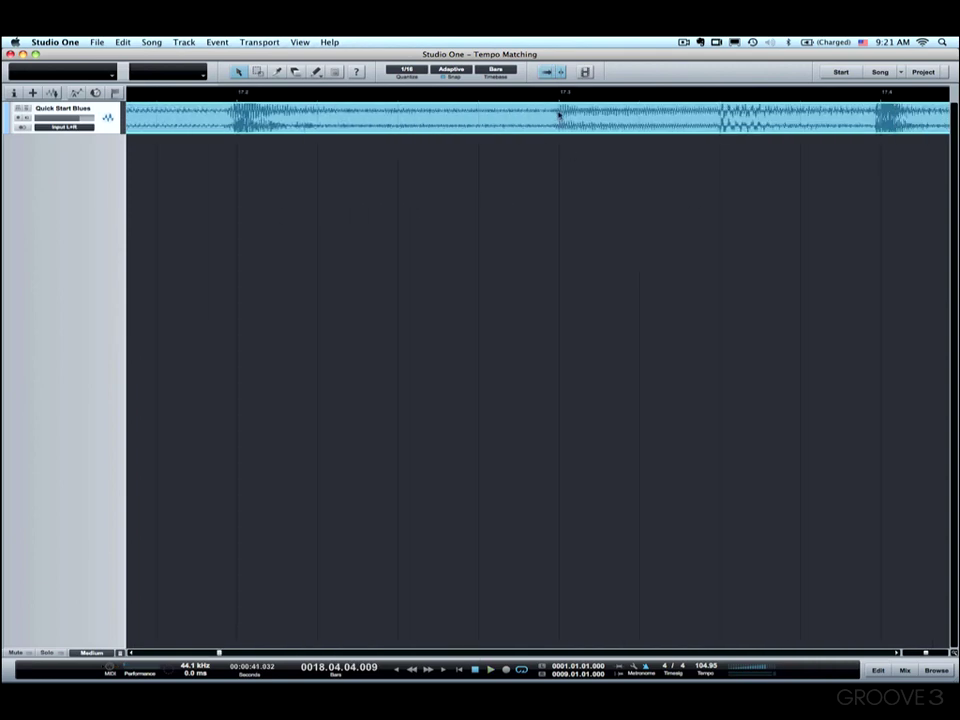
{"action": "scroll", "coordinate": [560, 114], "scroll_direction": "right", "scroll_amount": 4}
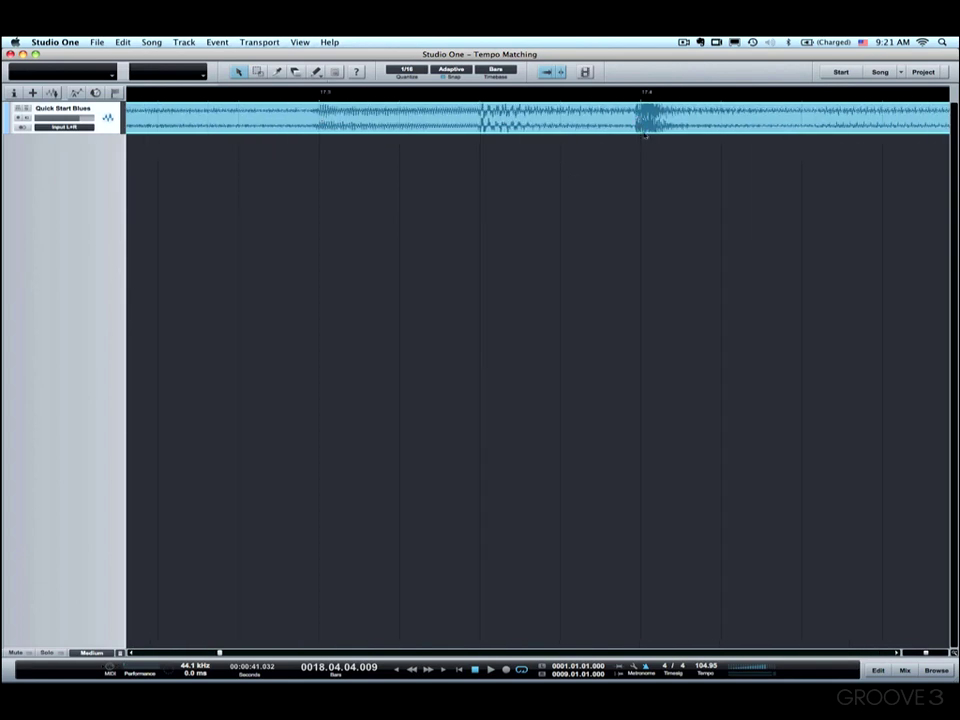
{"action": "left_click_drag", "start_coordinate": [620, 93], "coordinate": [608, 47]}
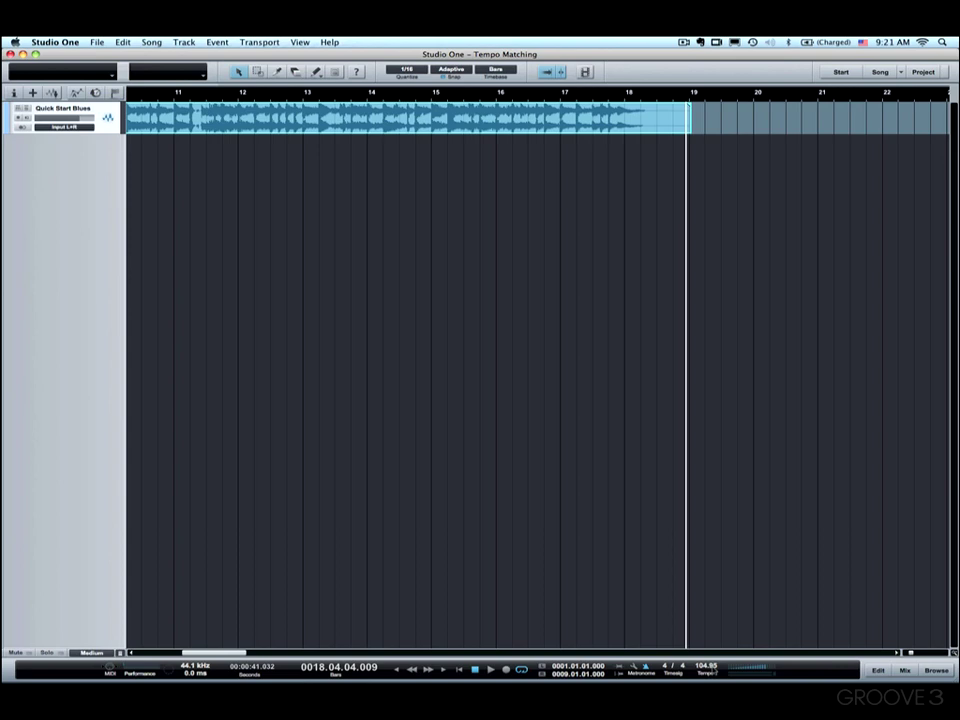
- Set the song tempo to 105
{"action": "left_click", "coordinate": [706, 666]}
{"action": "type", "text": "105"}
{"action": "key", "text": "Return"}
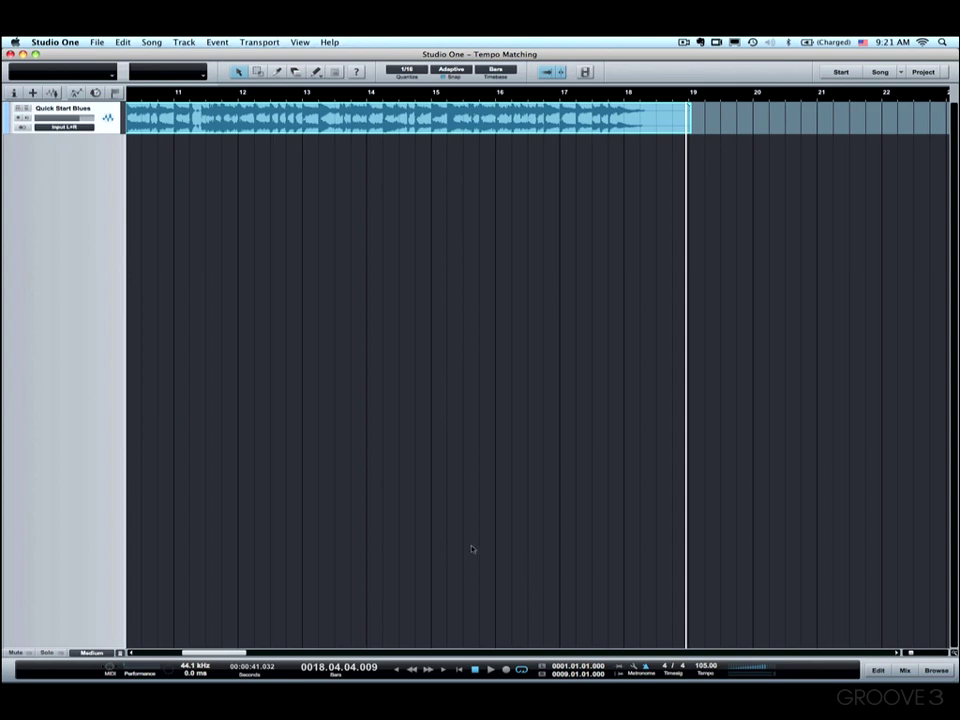
- Audition the audio's ending from around bar 14, then return to the song start
{"action": "left_click", "coordinate": [390, 98]}
{"action": "key", "text": "space"}
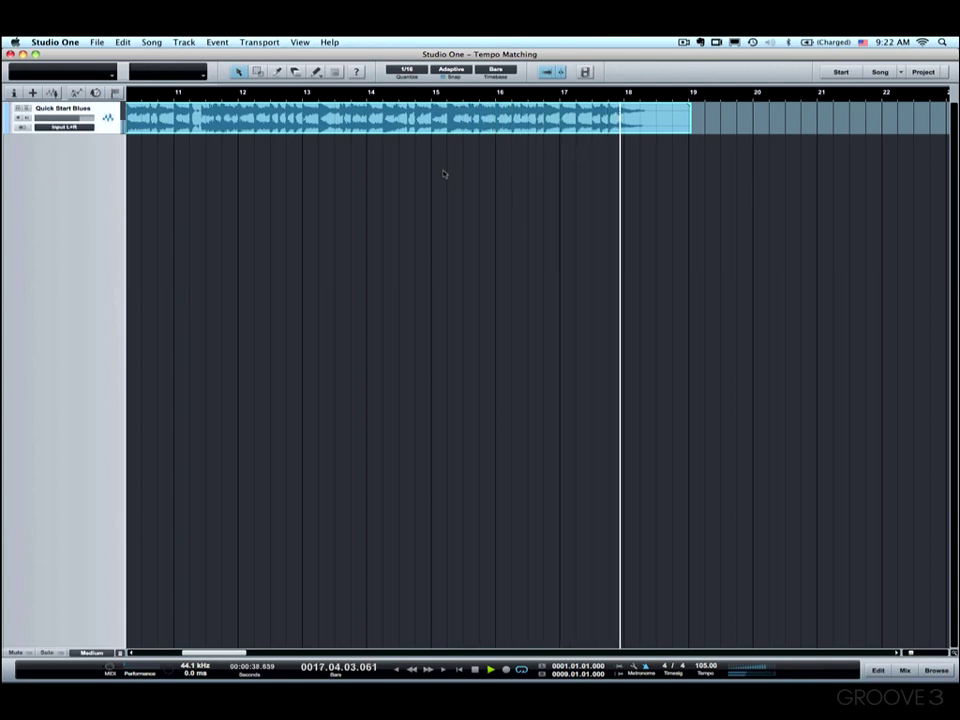
{"action": "key", "text": "space"}
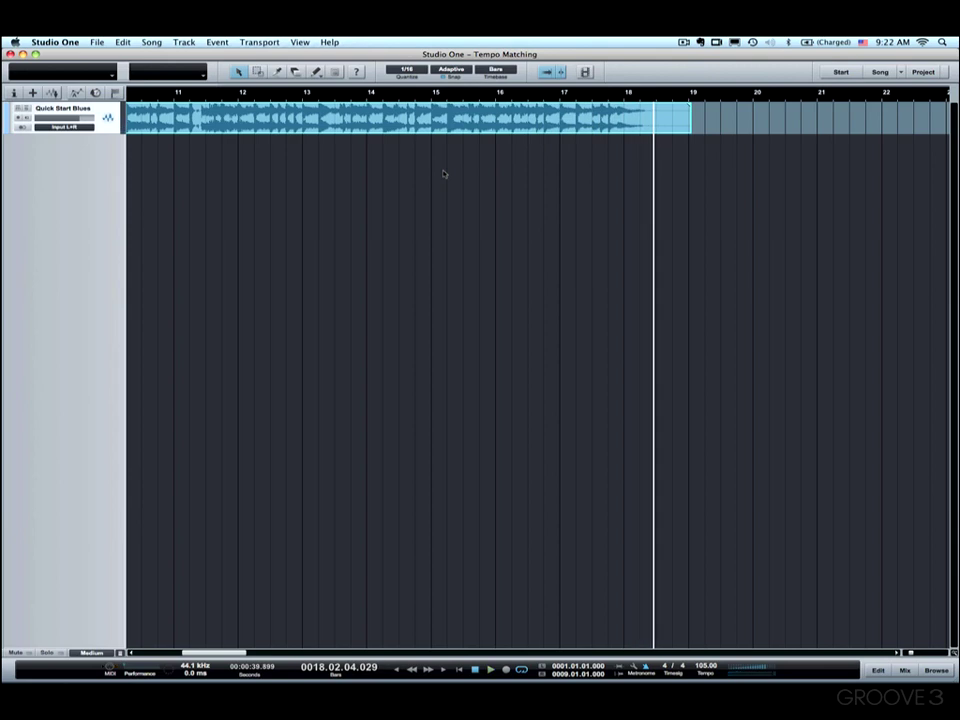
{"action": "key", "text": "Home"}
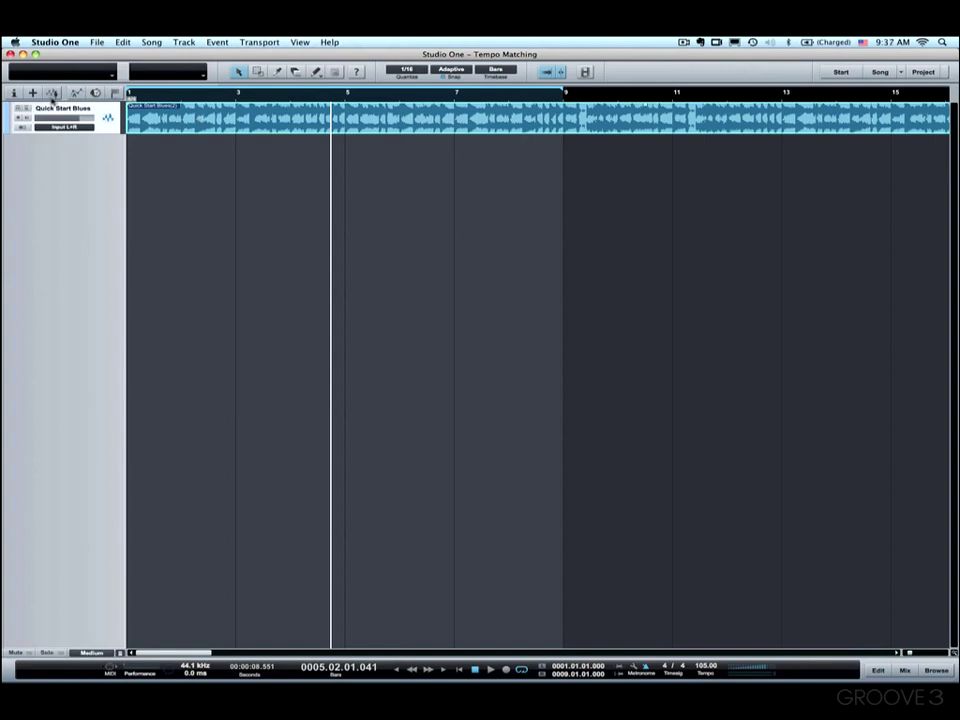
- Set the Quick Start Blues(2) event's File Tempo to 105 in the Inspector
{"action": "left_click", "coordinate": [14, 93]}
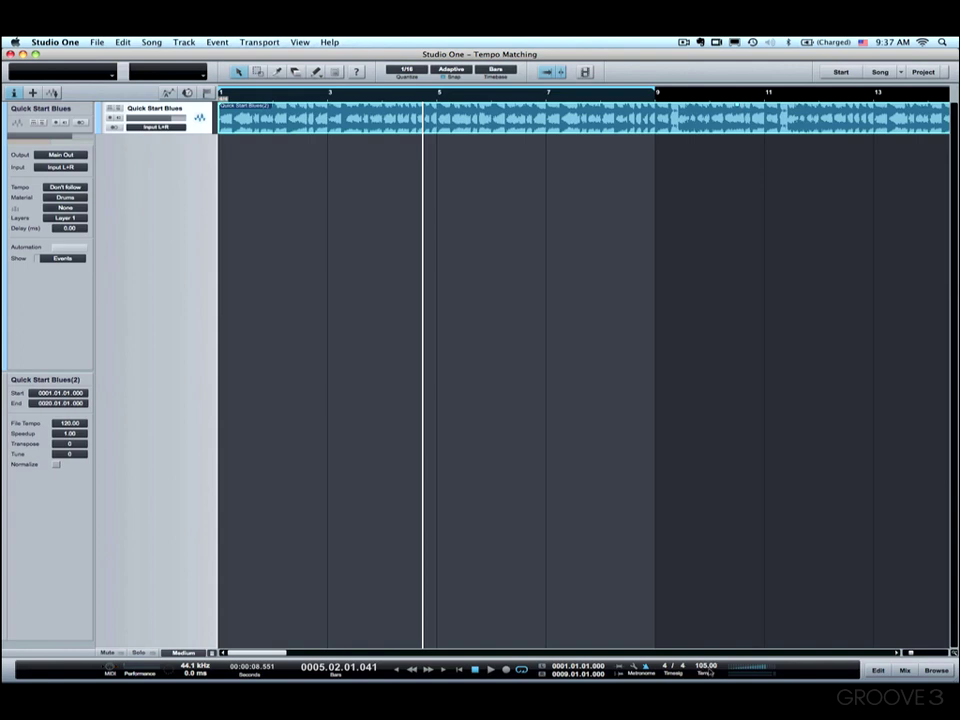
{"action": "left_click", "coordinate": [63, 423]}
{"action": "type", "text": "105"}
{"action": "key", "text": "Return"}
- Set the track's Tempo mode to Timestretch and Material to Sound
{"action": "left_click", "coordinate": [65, 187]}
{"action": "left_click", "coordinate": [82, 219]}
{"action": "left_click", "coordinate": [65, 197]}
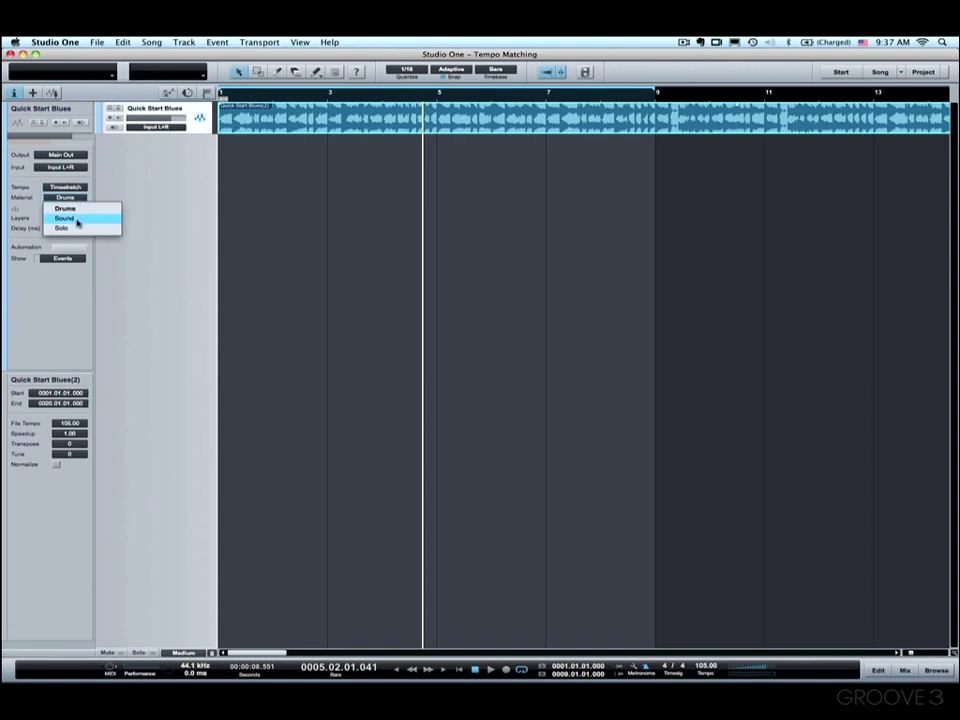
{"action": "left_click", "coordinate": [78, 219]}
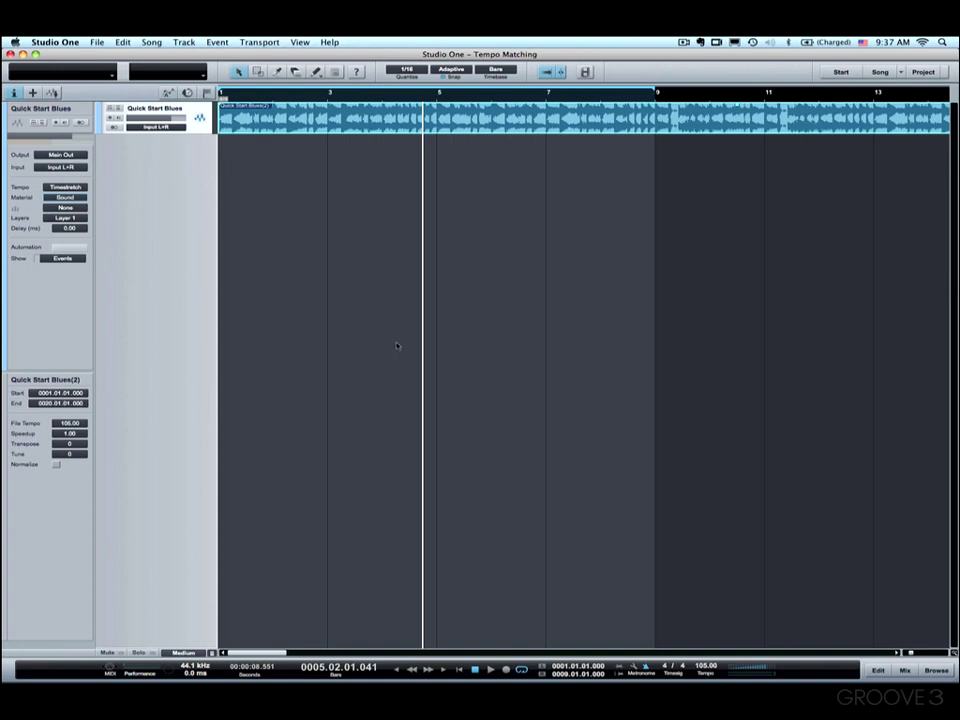
- Change the song tempo to 120 and listen to the stretched audio
{"action": "left_click", "coordinate": [712, 669]}
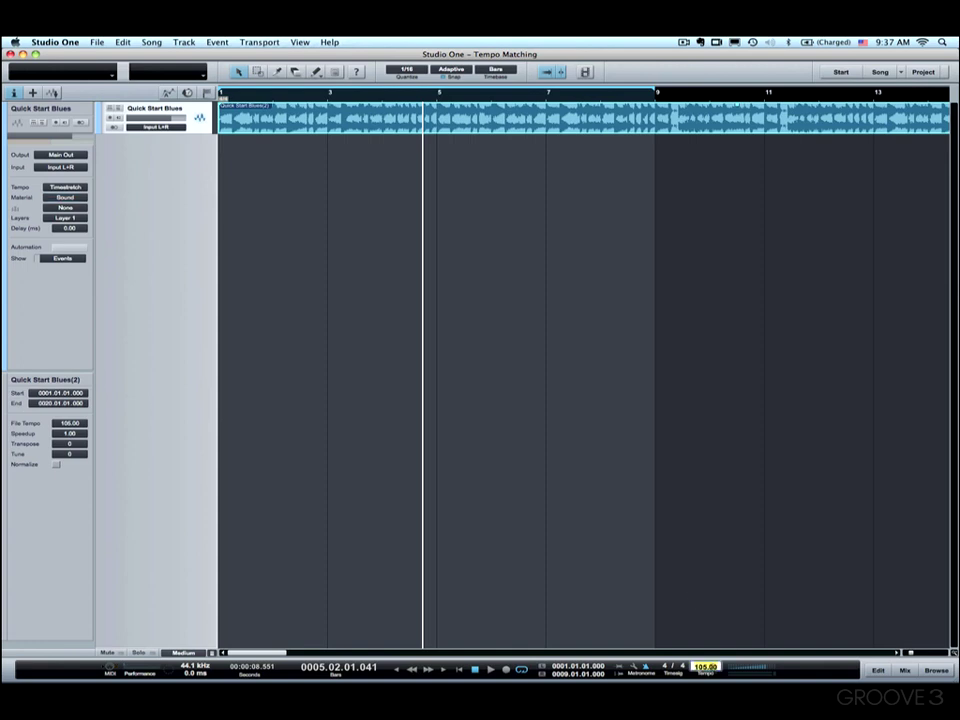
{"action": "type", "text": "120"}
{"action": "key", "text": "Return"}
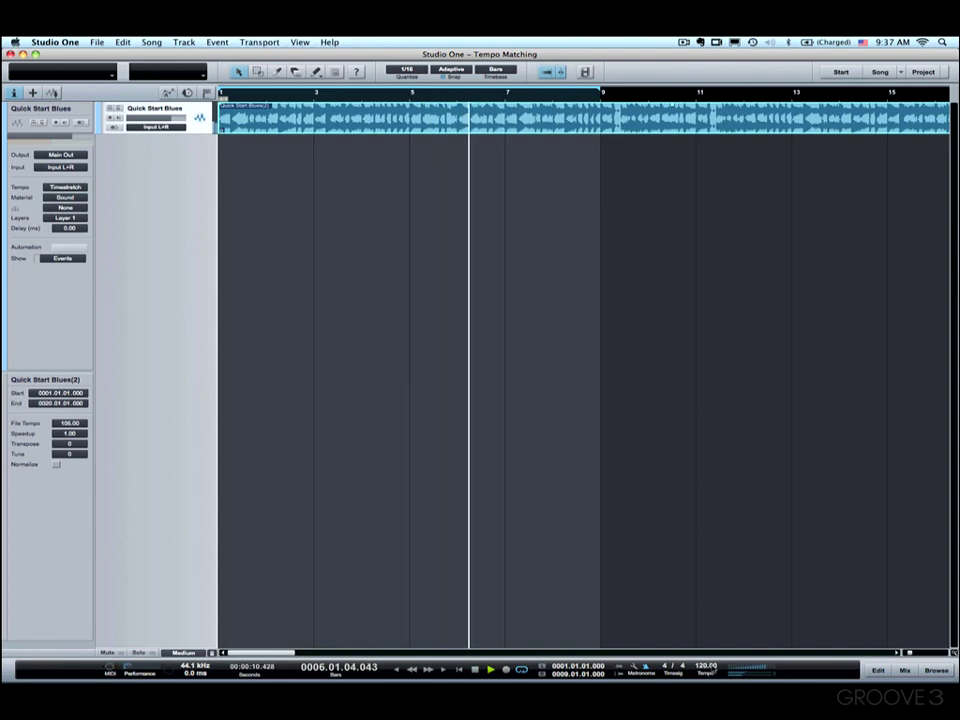
{"action": "key", "text": "space"}
- Change the song tempo to 80 and play the song at that slower tempo
{"action": "left_click", "coordinate": [707, 666]}
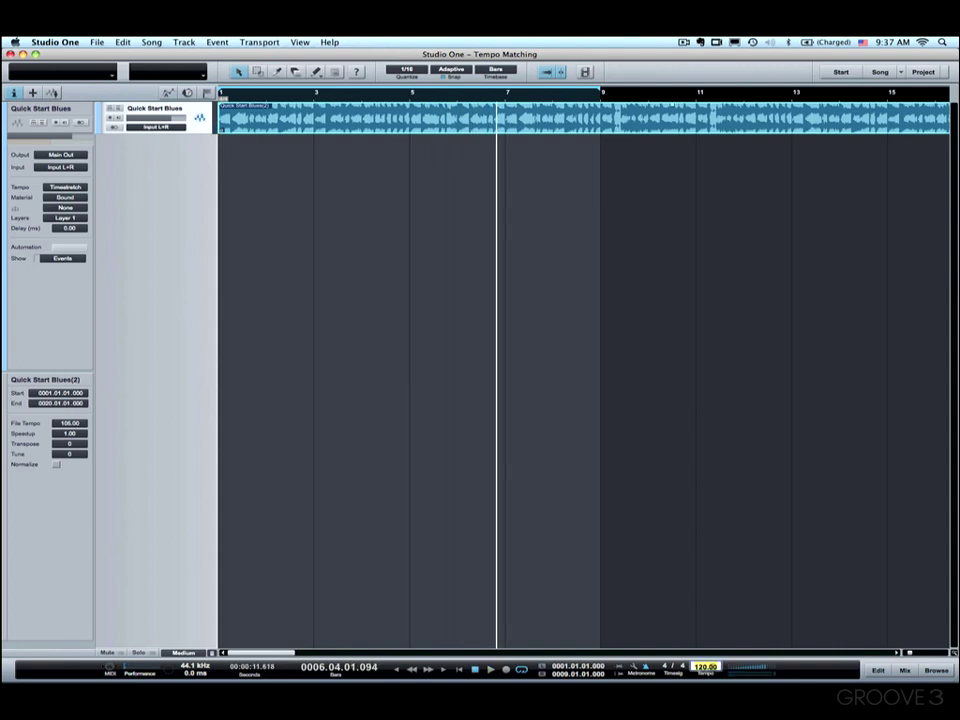
{"action": "type", "text": "80"}
{"action": "key", "text": "Return"}
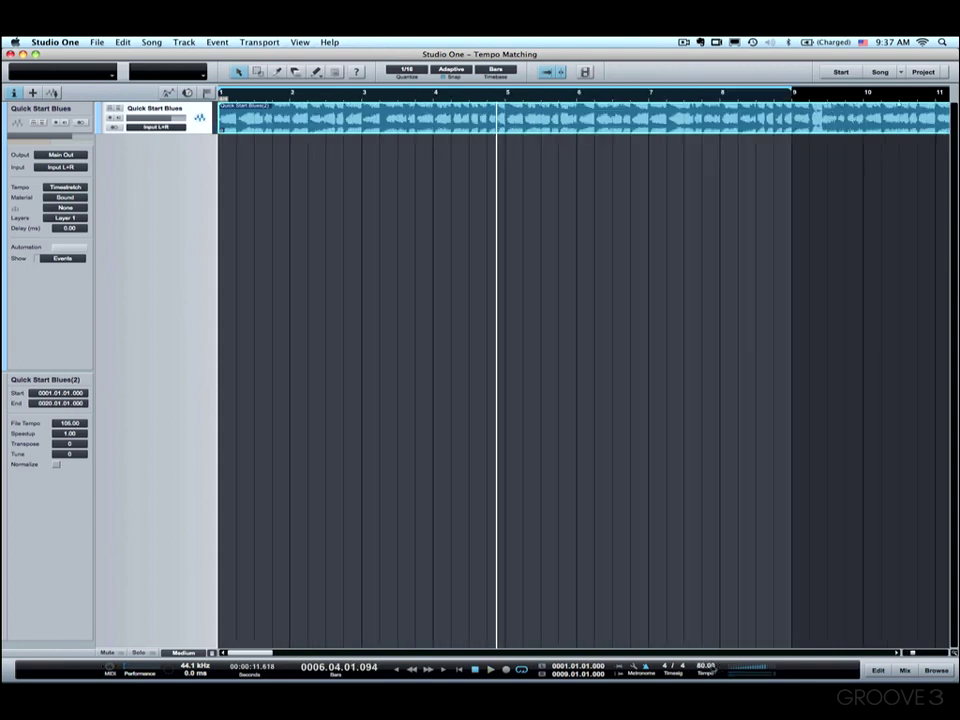
{"action": "key", "text": "space"}
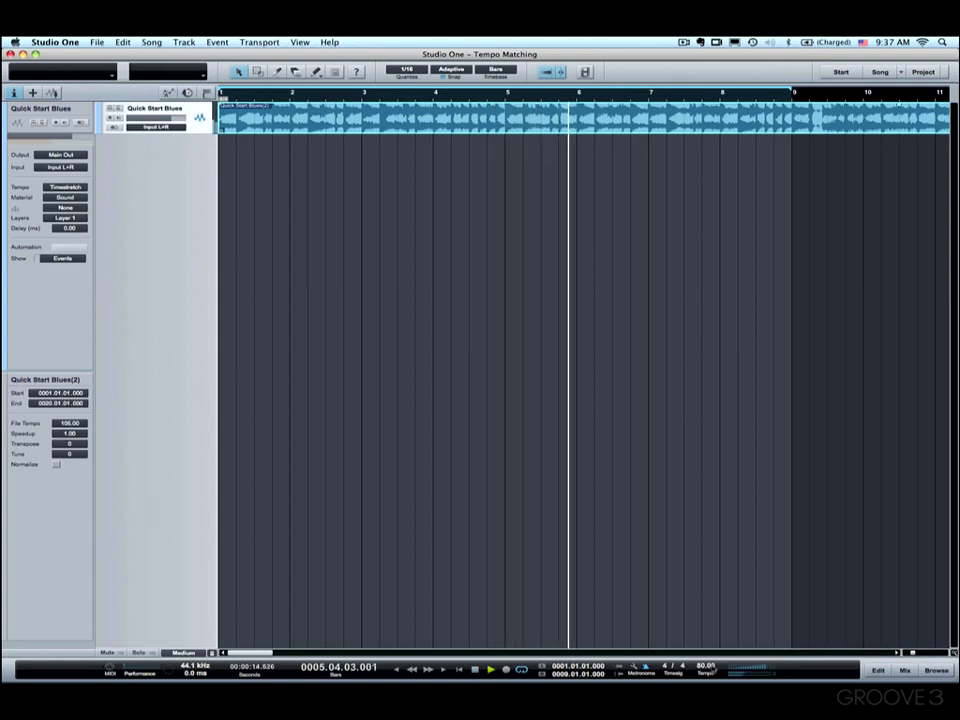
{"action": "key", "text": "space"}
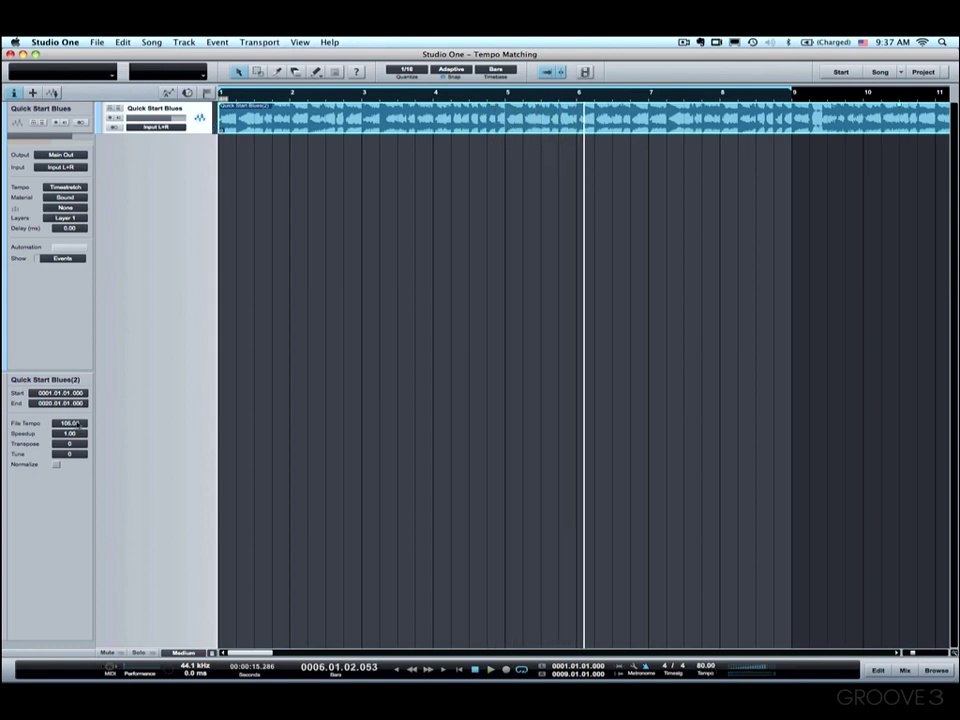